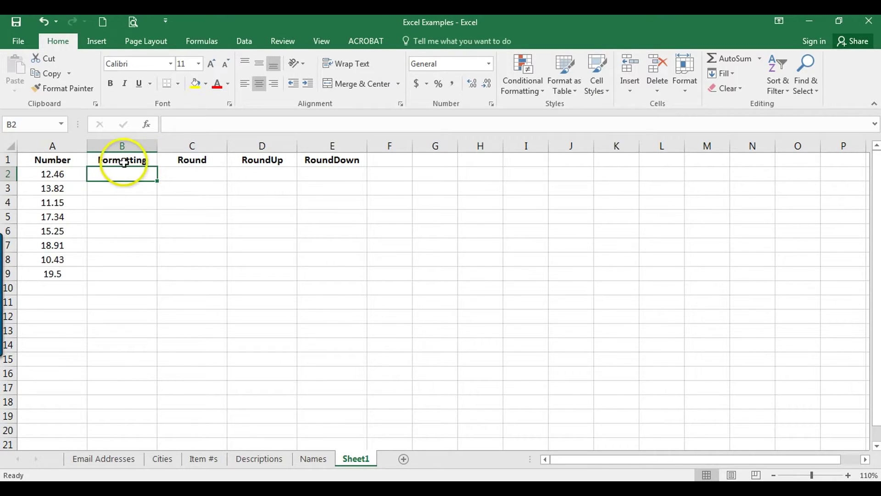
Copy the Number values A2:A9 into the Formatting column starting at B2
click(63, 173)
drag(63, 194, 65, 271)
key(ctrl+c)
click(126, 174)
key(ctrl+v)
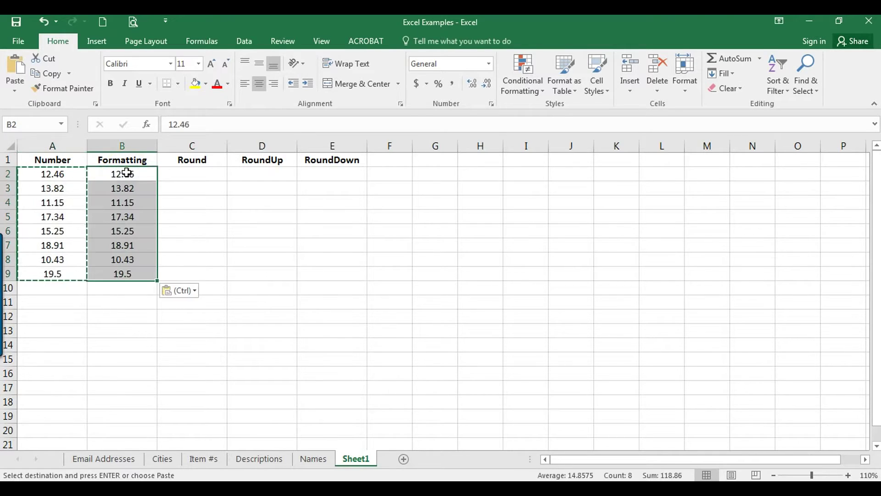
key(Escape)
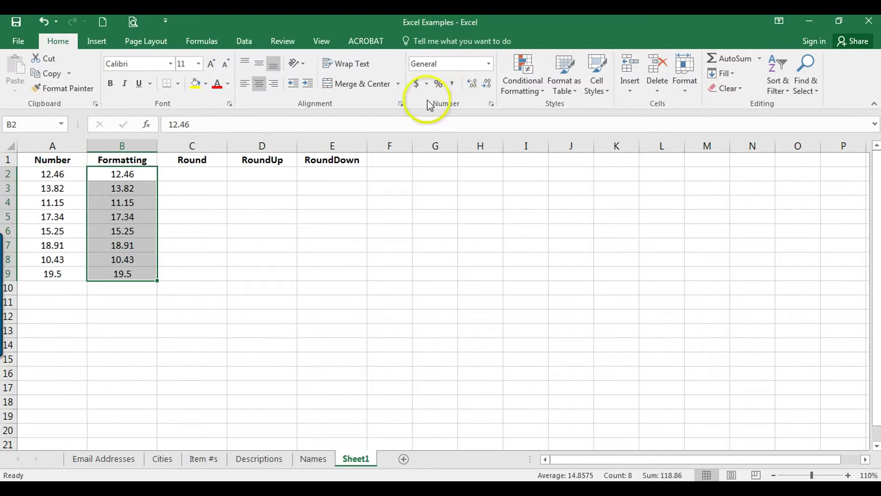
Display the Formatting column values with one decimal place (12.5, 13.8, 11.2…)
click(490, 87)
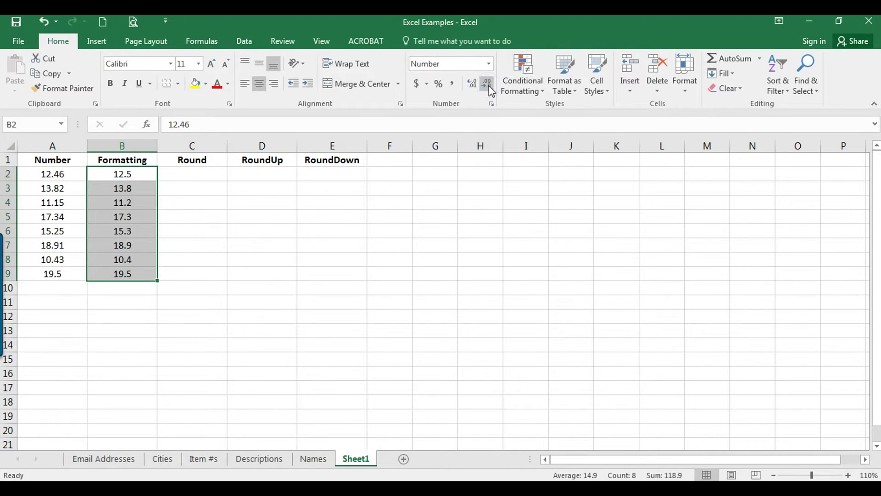
click(472, 84)
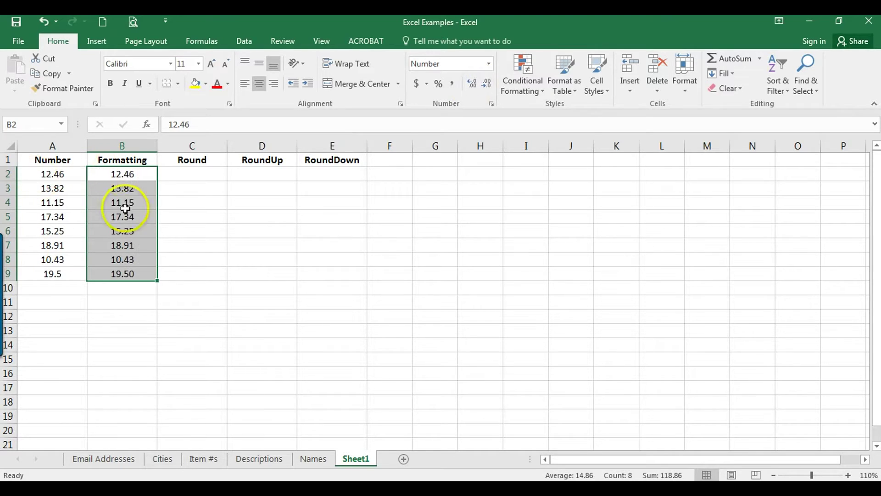
click(486, 87)
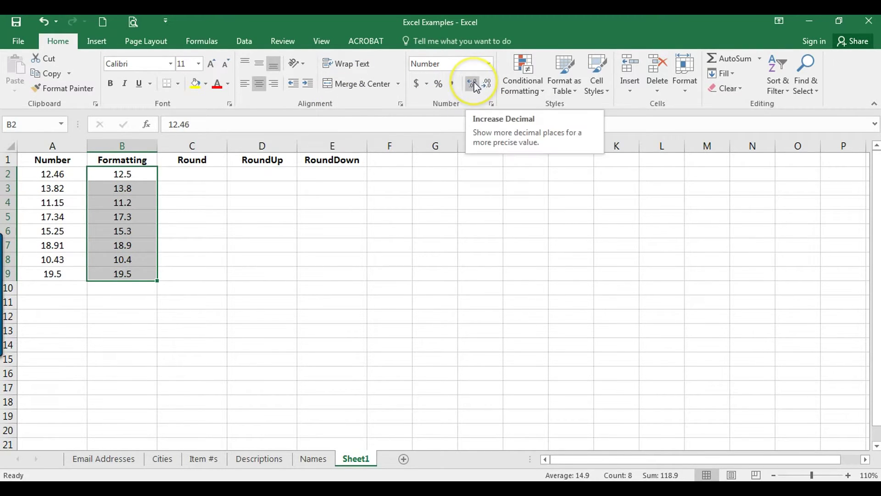
click(489, 86)
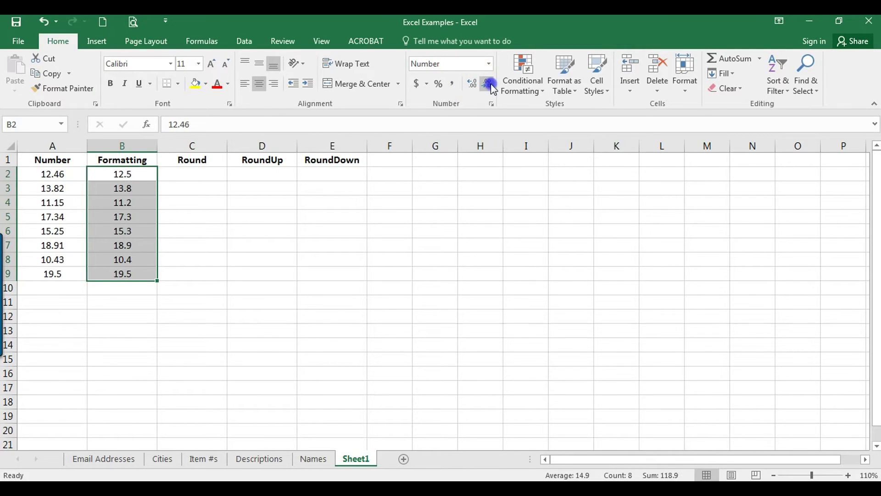
click(489, 85)
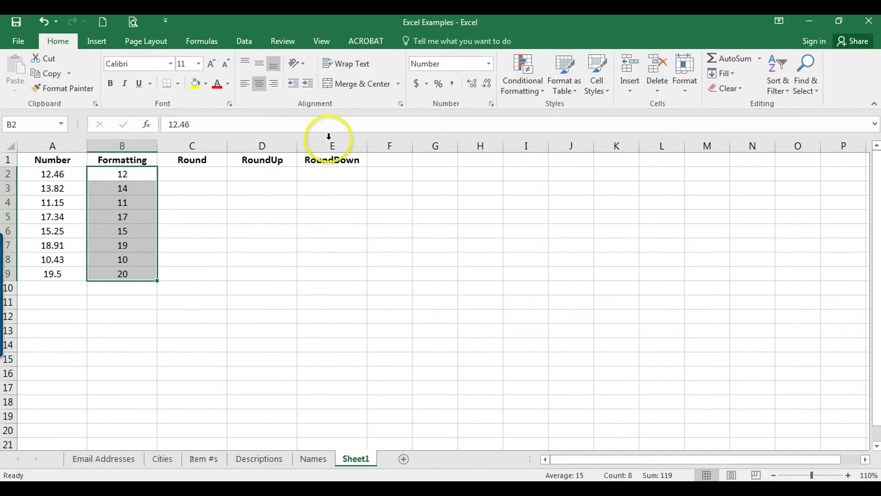
click(473, 87)
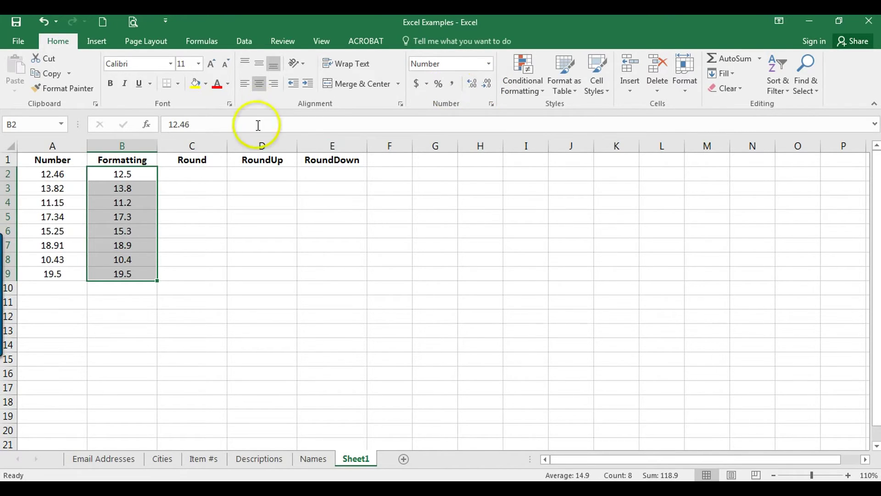
click(181, 173)
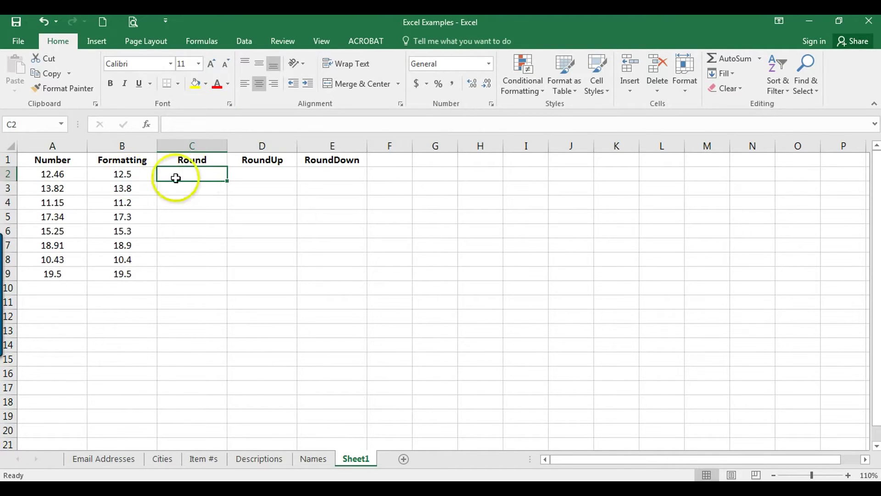
Insert the ROUND function into C2 from the Formulas tab's Math & Trig list
click(195, 181)
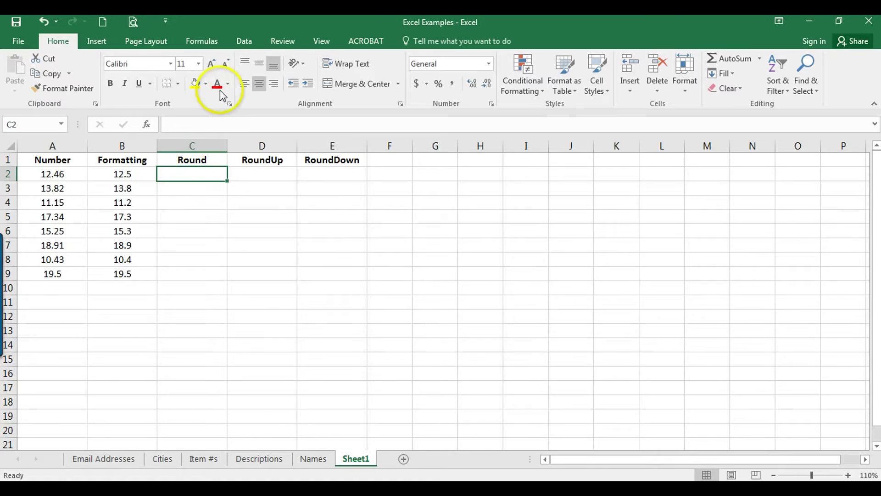
click(208, 45)
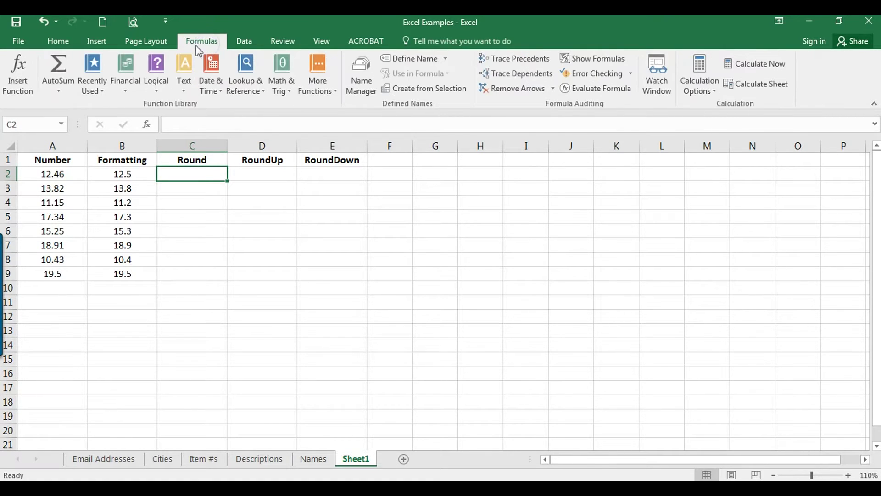
click(147, 126)
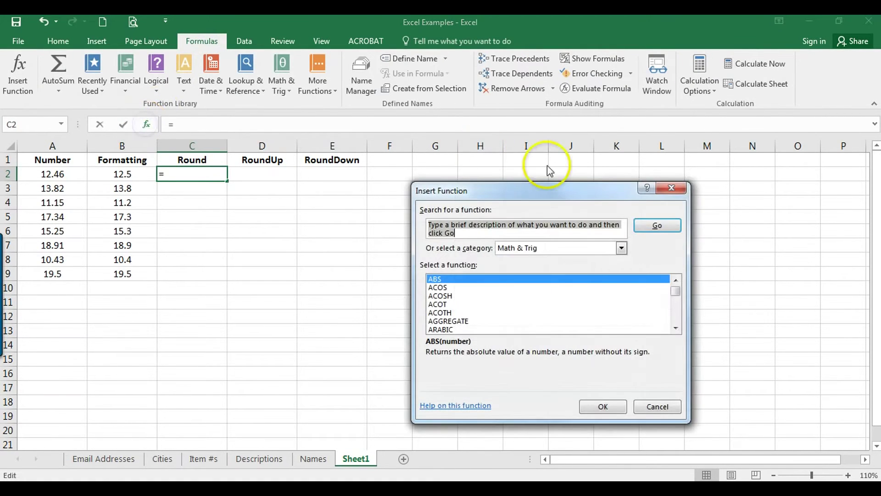
drag(689, 188, 681, 188)
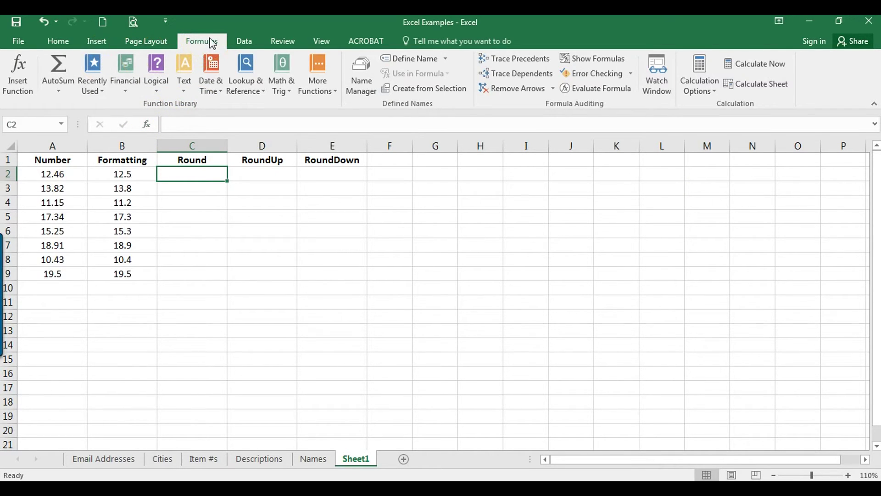
click(284, 92)
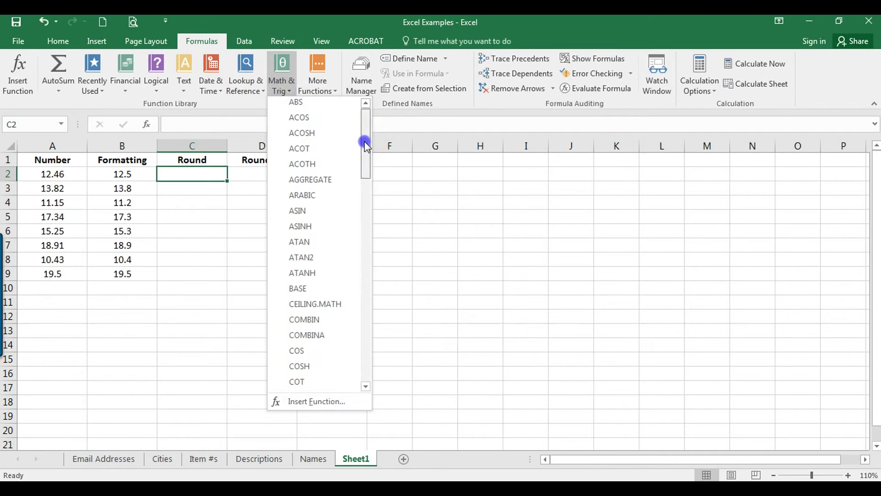
drag(365, 142, 367, 300)
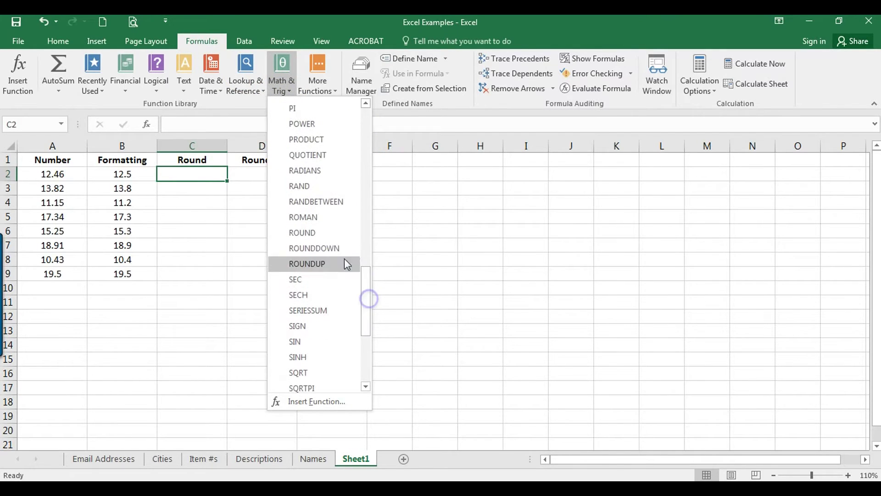
click(309, 232)
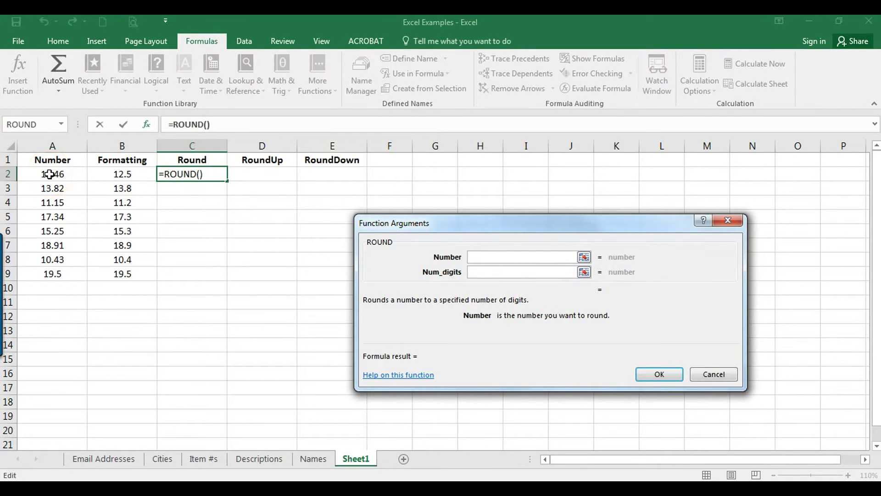
Set ROUND's Number to A2 and Num_digits to 1, giving =ROUND(A2,1) showing 12.5
click(50, 175)
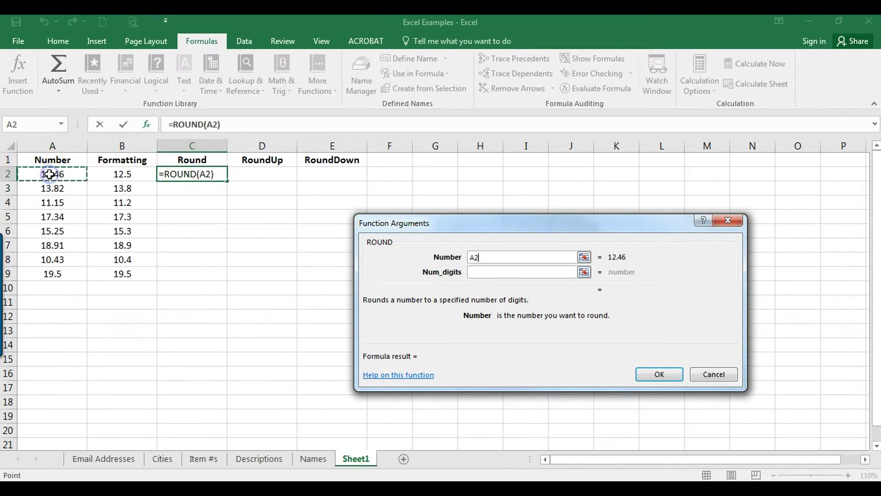
click(497, 271)
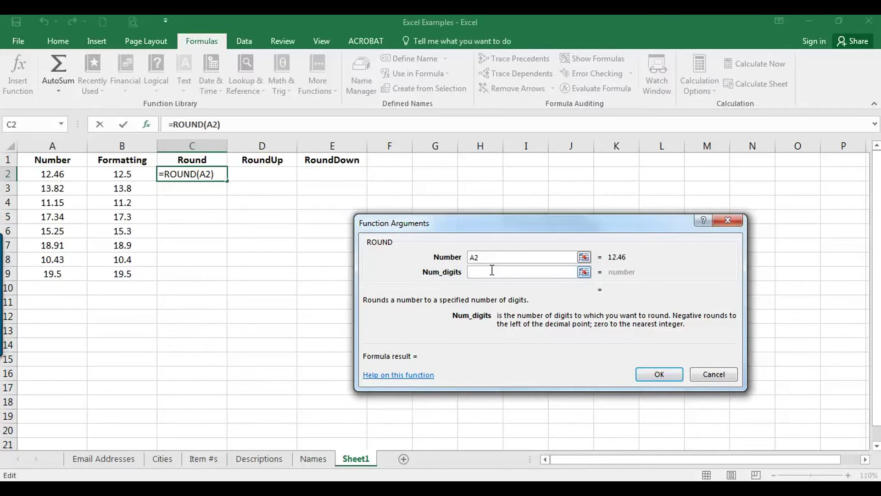
text(1)
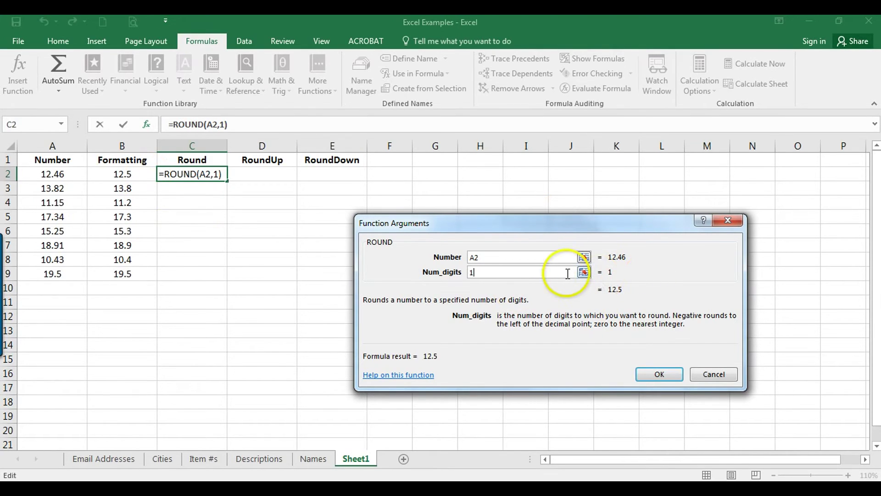
key(BackSpace)
text(2)
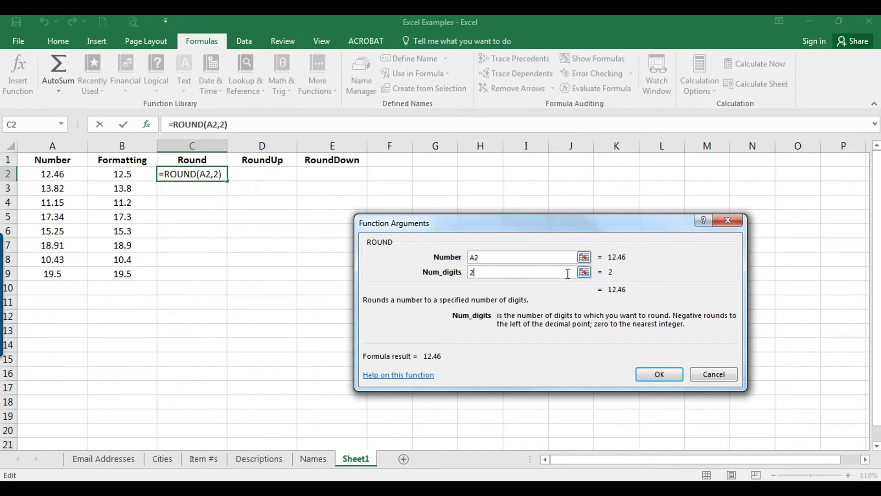
key(BackSpace)
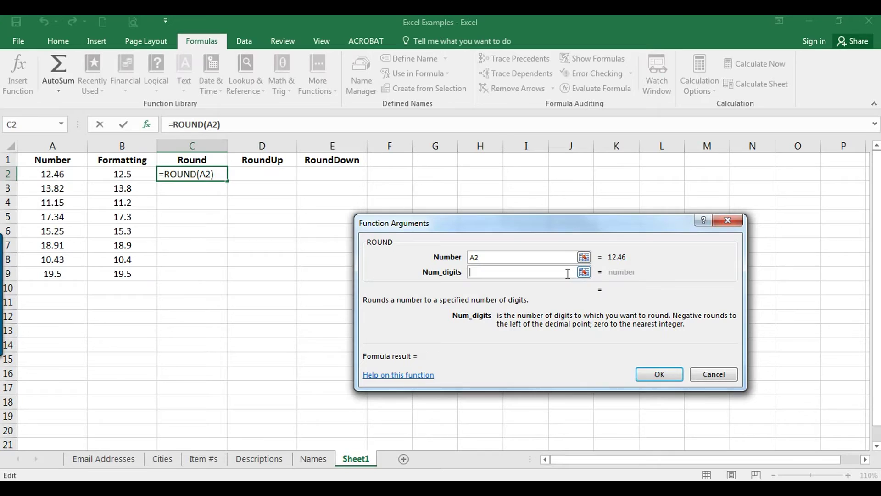
text(-1)
key(BackSpace)
key(BackSpace)
text(1)
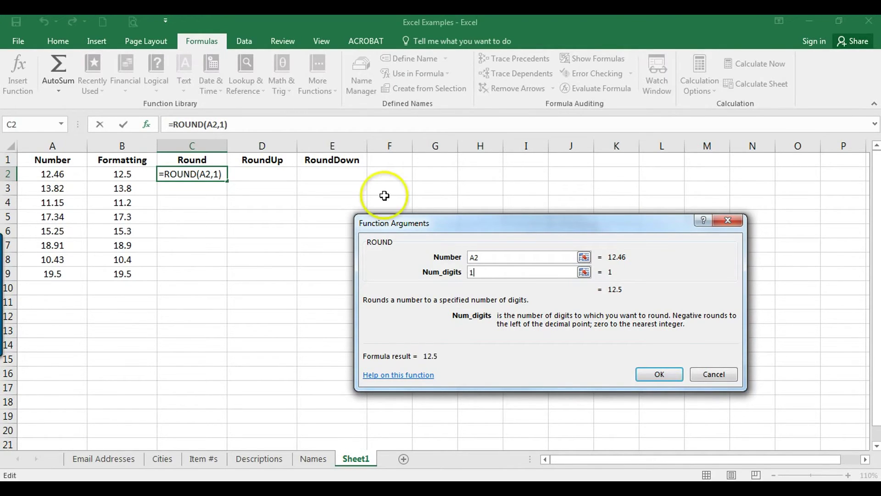
click(651, 372)
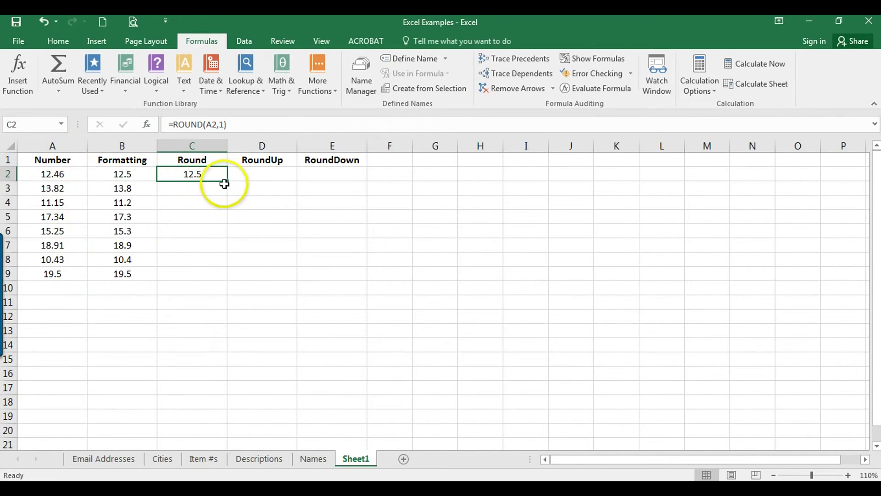
drag(229, 182, 222, 276)
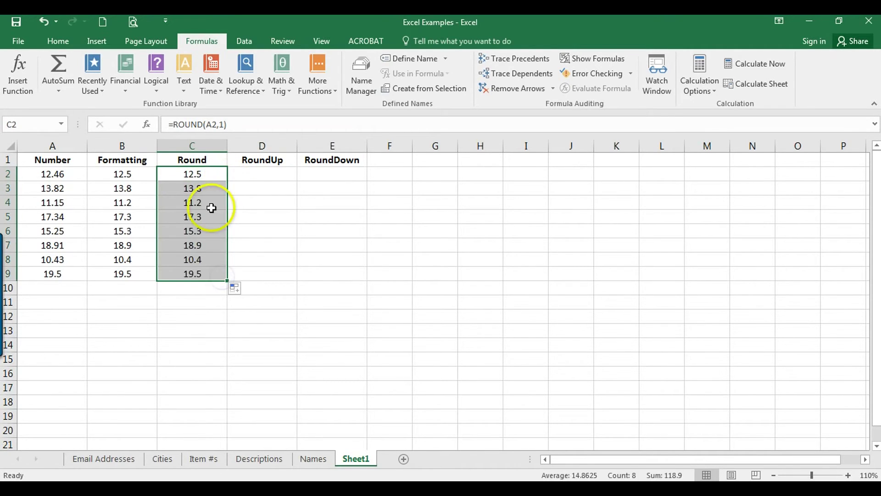
click(191, 290)
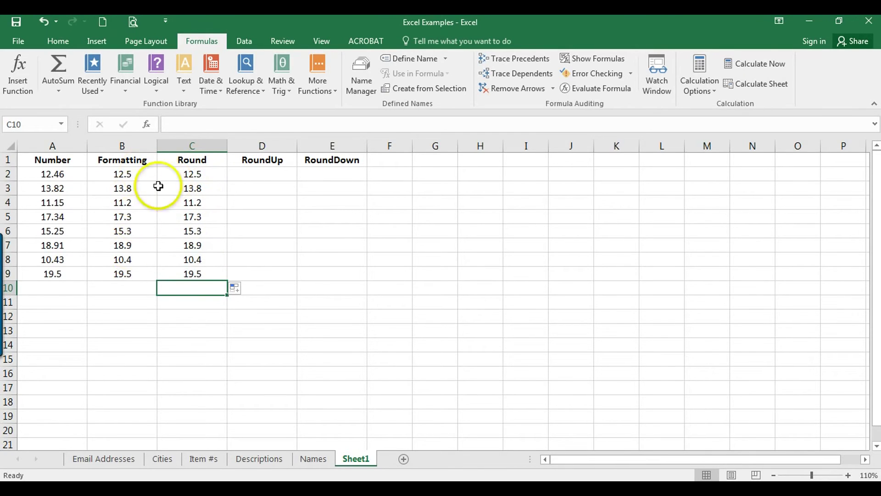
click(248, 176)
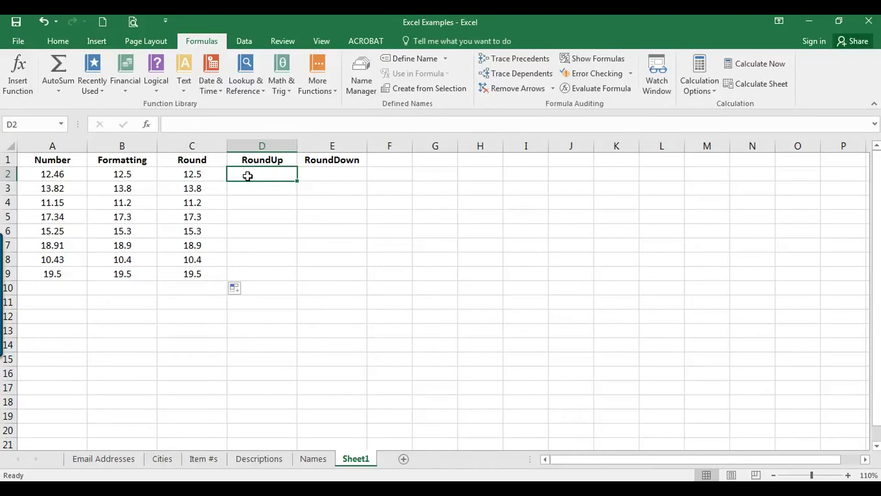
Insert the ROUNDUP function into D2 from the Math & Trig list
click(264, 174)
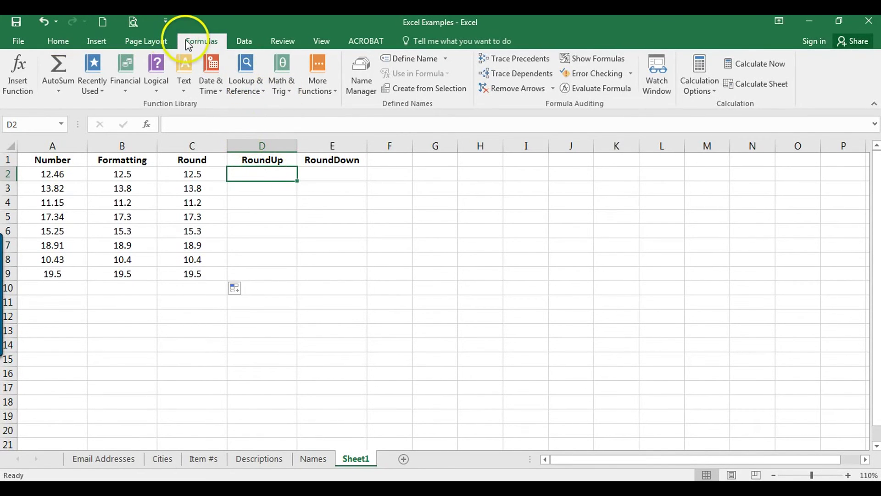
click(285, 92)
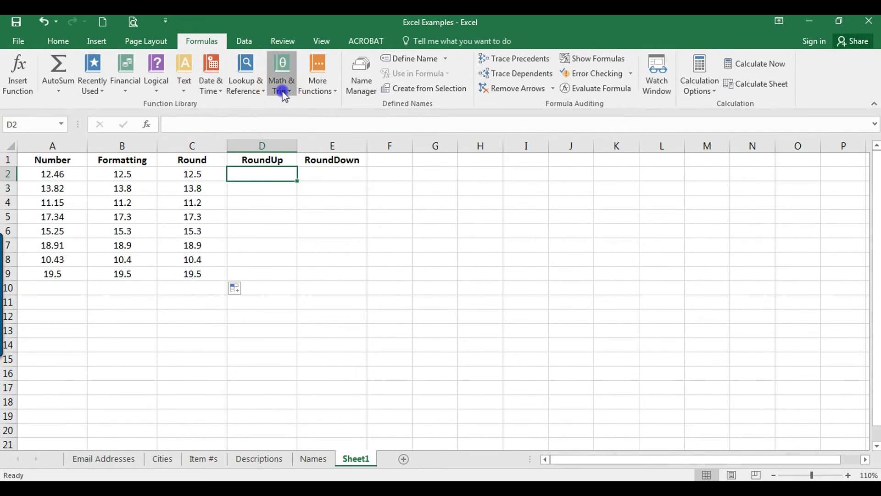
drag(365, 138, 362, 285)
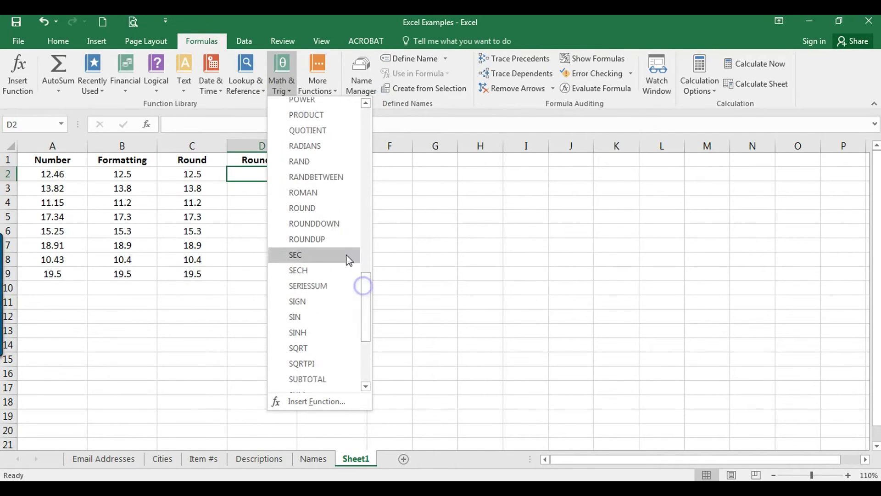
click(322, 239)
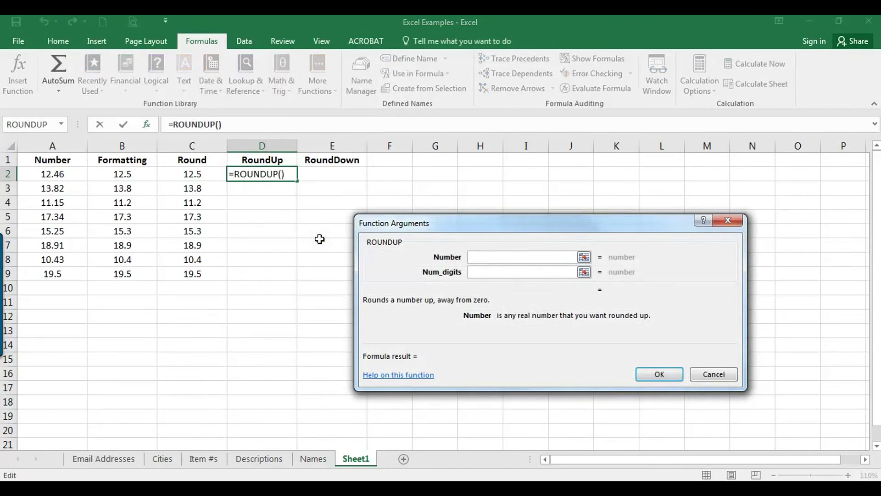
Enter =ROUNDUP(A2,1) in D2 and fill it down to D9 (12.5 through 19.5)
click(74, 173)
click(69, 174)
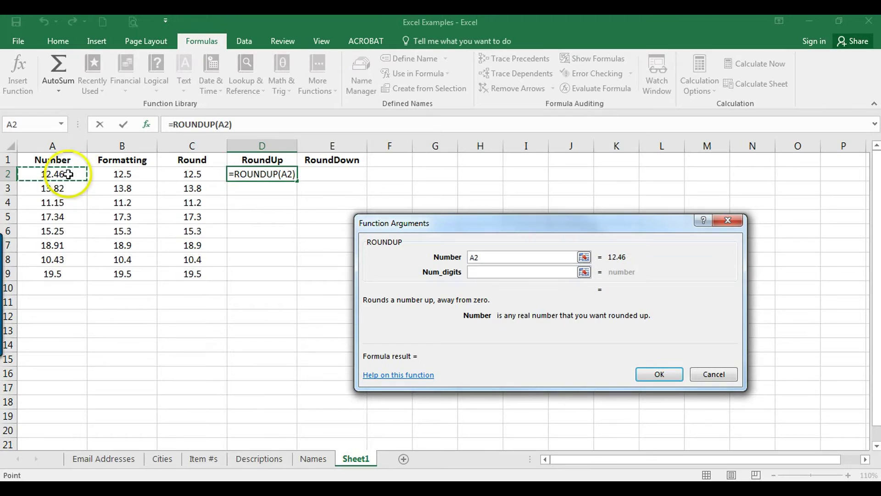
click(537, 256)
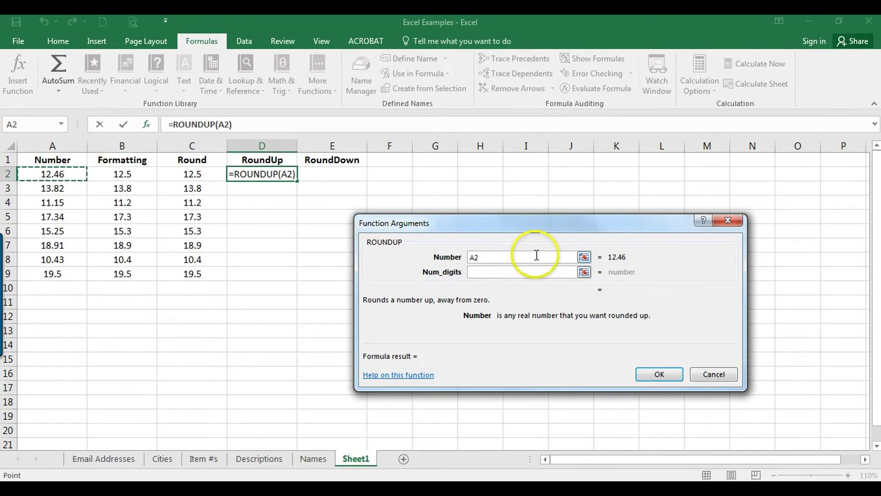
click(505, 271)
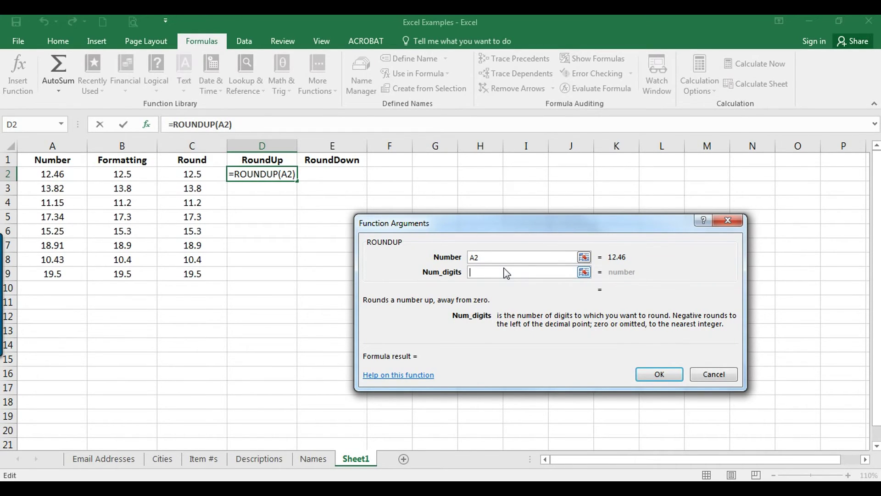
text(1)
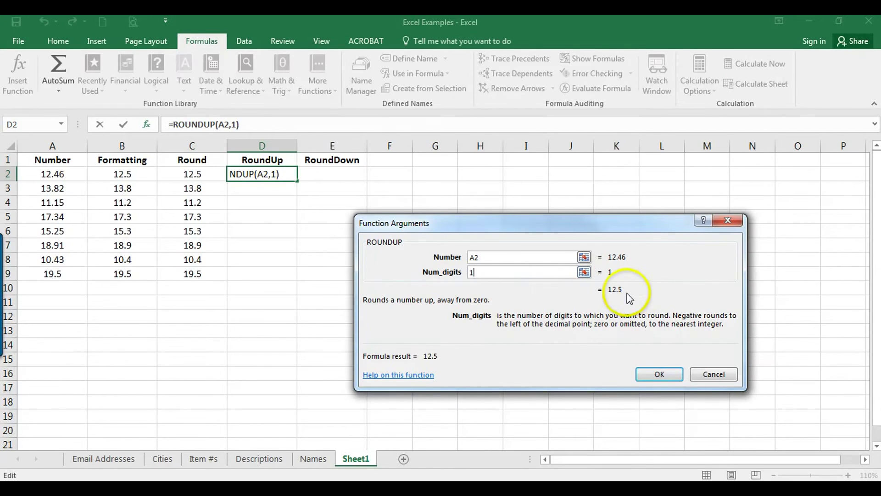
click(655, 377)
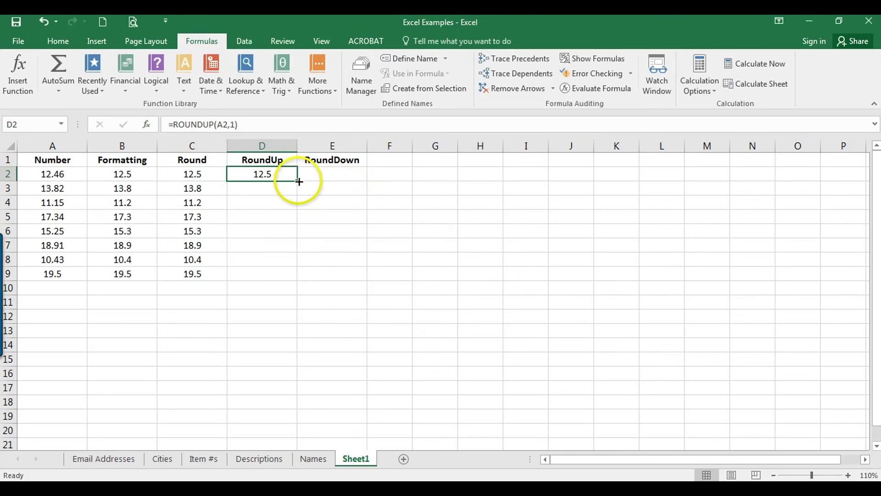
drag(296, 181, 295, 281)
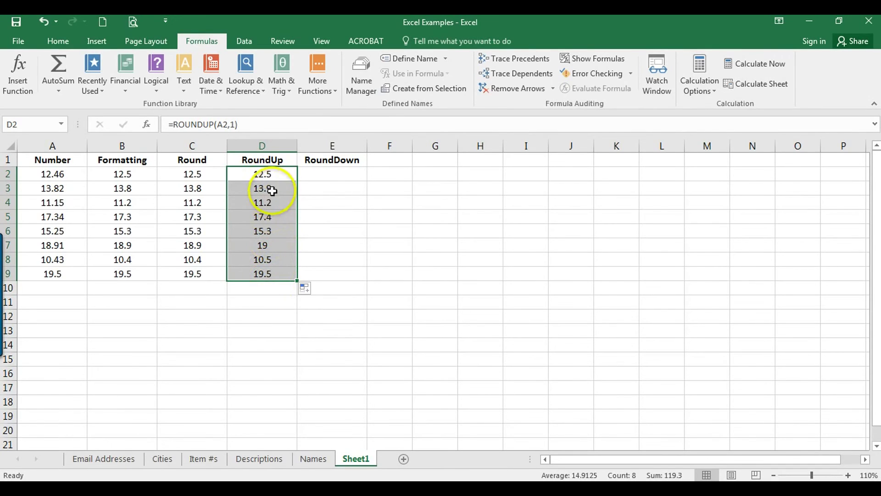
Insert the ROUNDDOWN function into E2 from the Math & Trig list
click(325, 173)
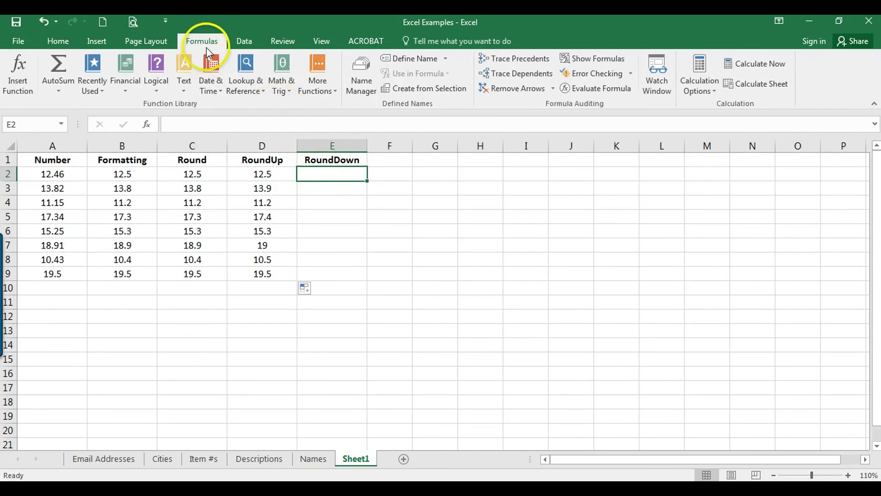
click(281, 89)
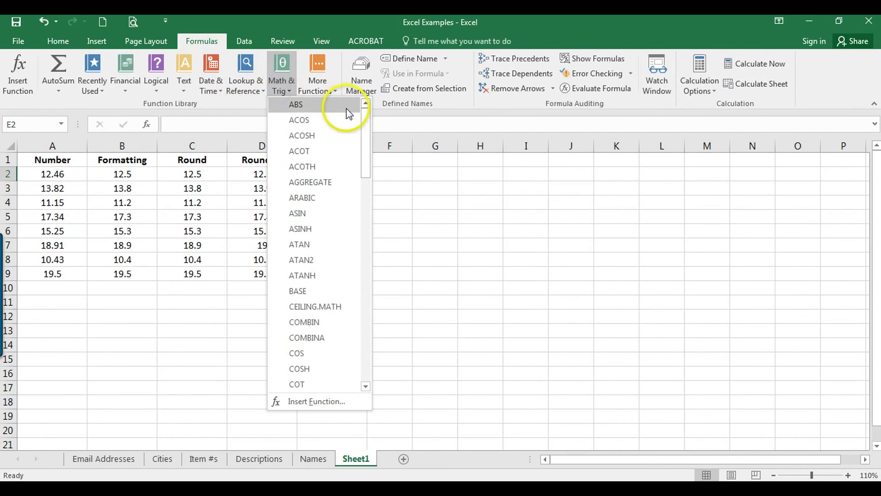
drag(364, 116, 367, 282)
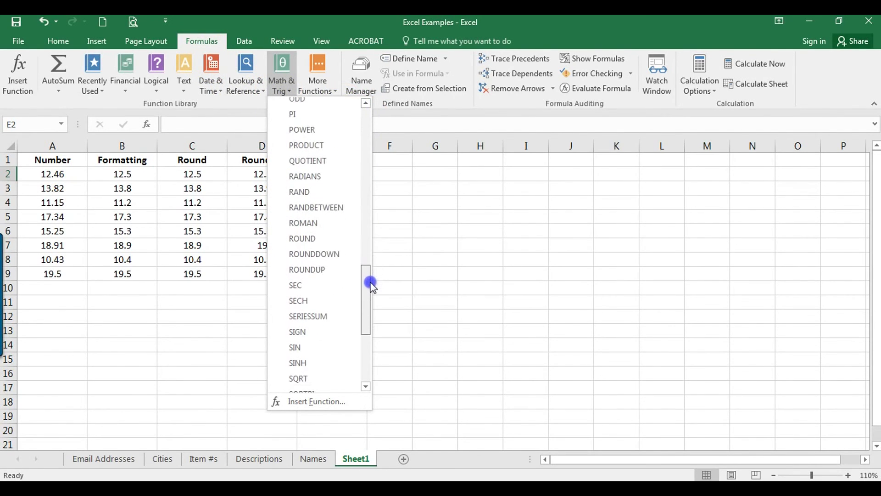
click(340, 252)
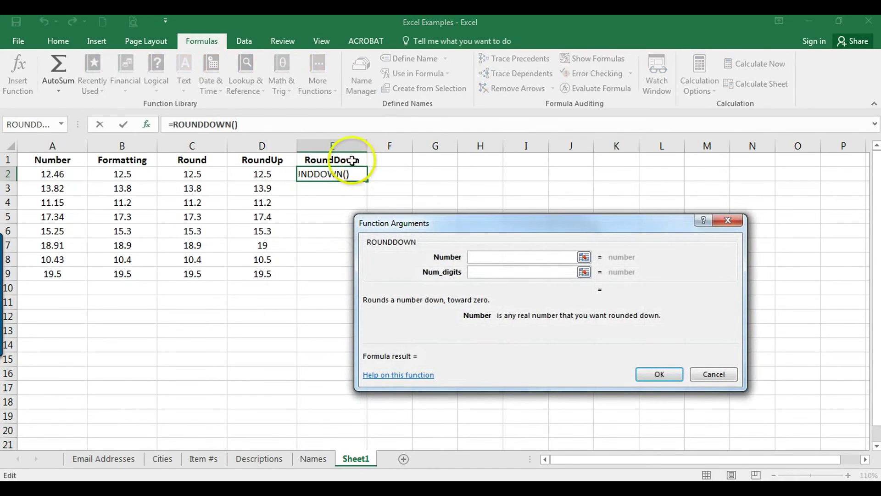
Complete =ROUNDDOWN(A2,1) in E2 and fill it down to E9 (12.4, 13.8, 11.1…)
click(76, 176)
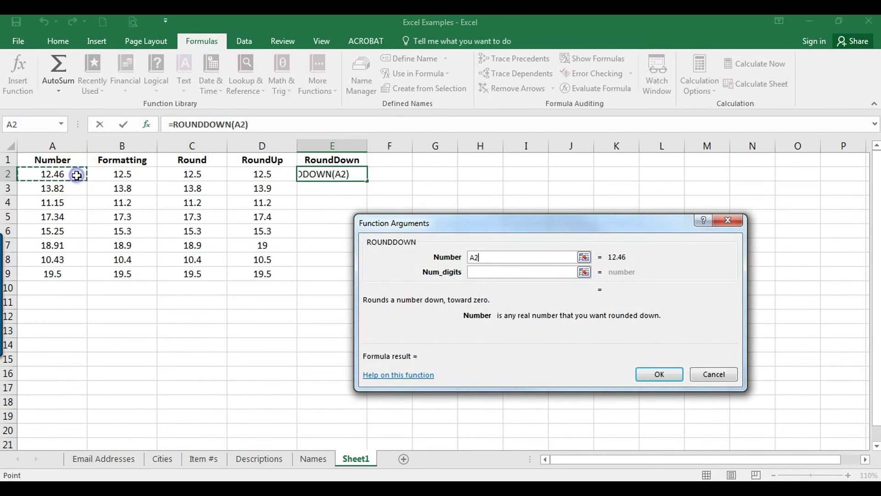
click(487, 274)
click(489, 272)
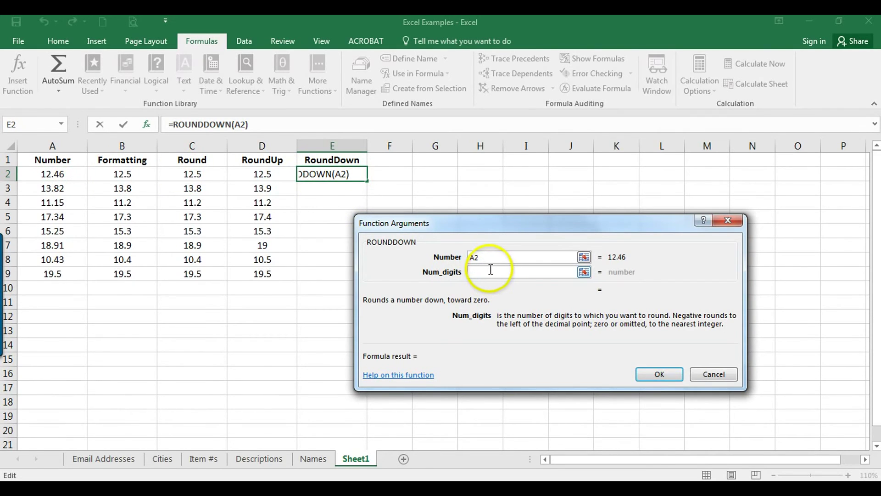
text(1)
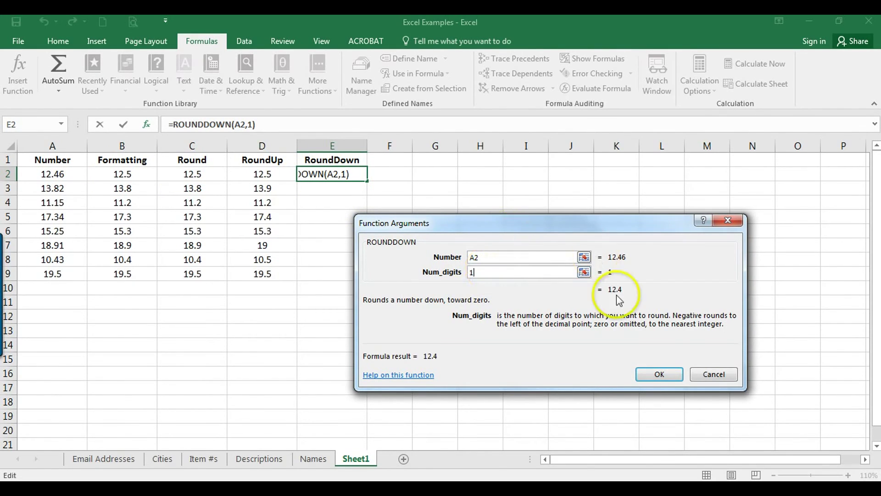
click(648, 372)
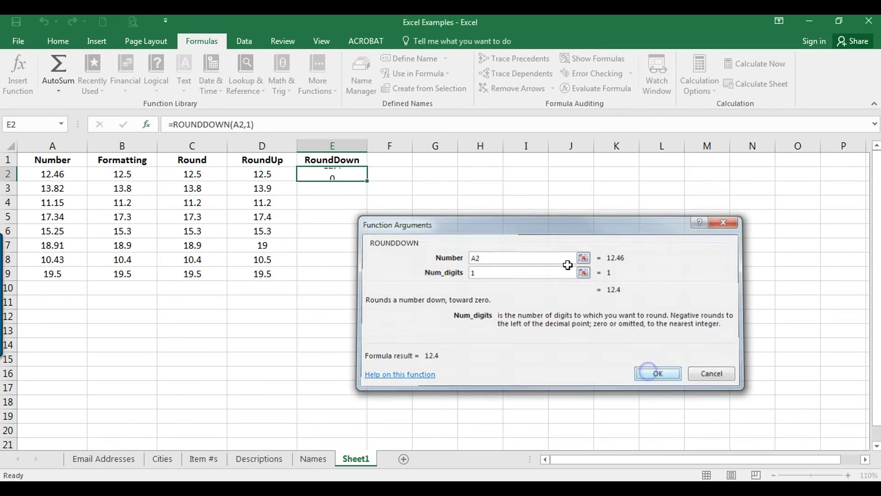
drag(368, 181, 368, 280)
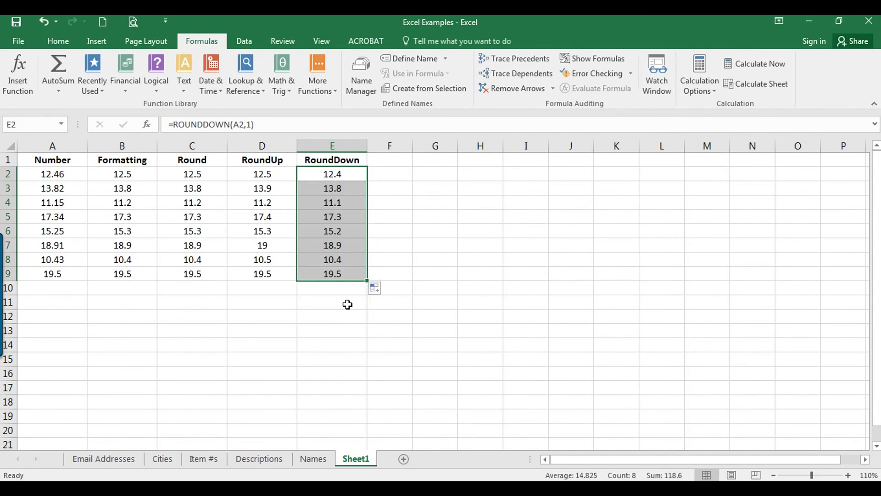
click(347, 304)
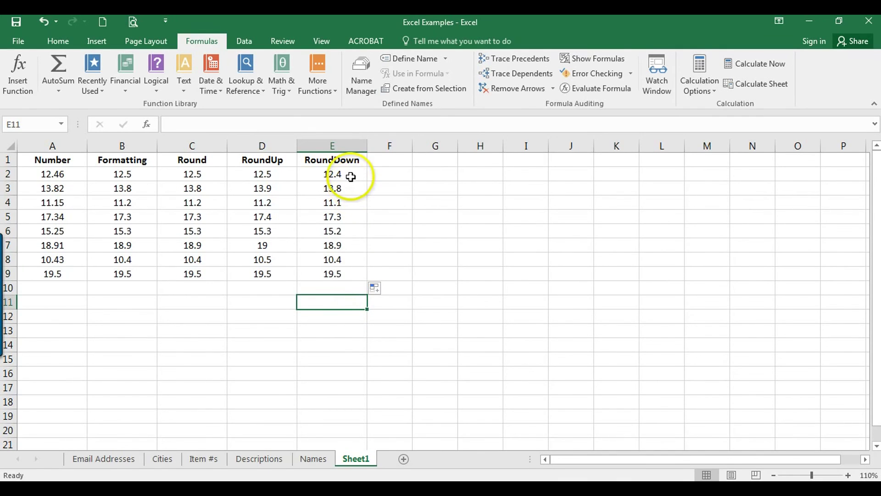